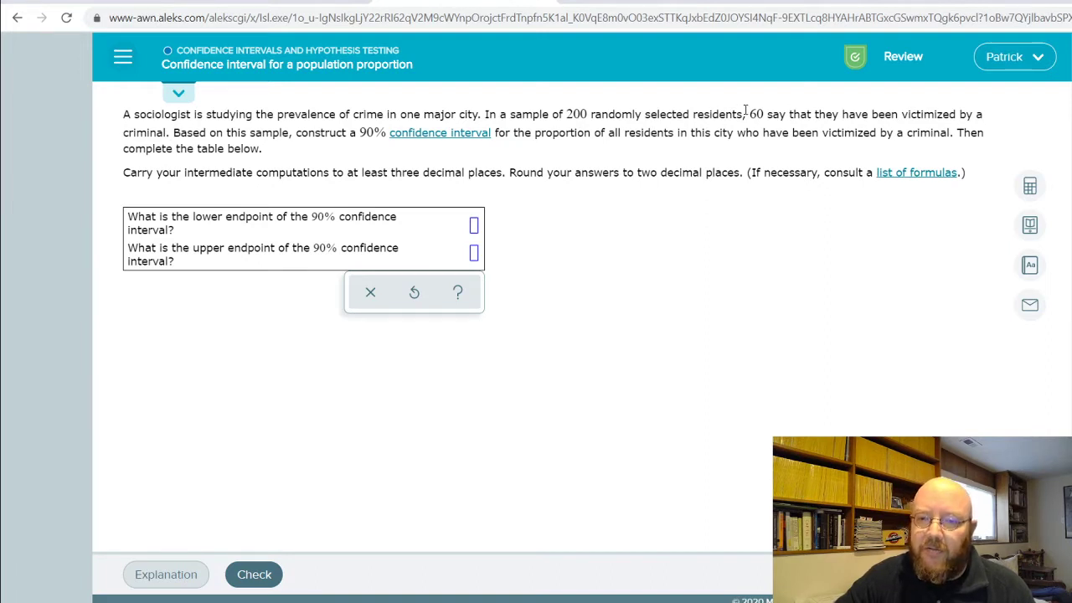
# Step: Highlight the 60 victimized residents and the population phrase in the problem, then clear the highlight
pyautogui.moveTo(745, 114); pyautogui.dragTo(993, 125)
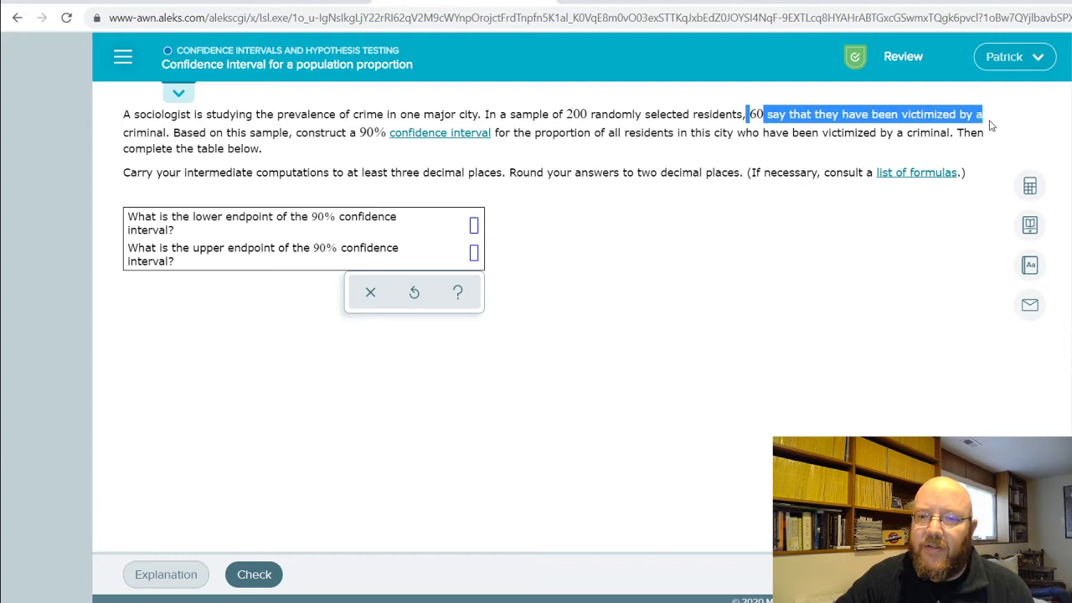
pyautogui.moveTo(656, 132); pyautogui.dragTo(904, 153)
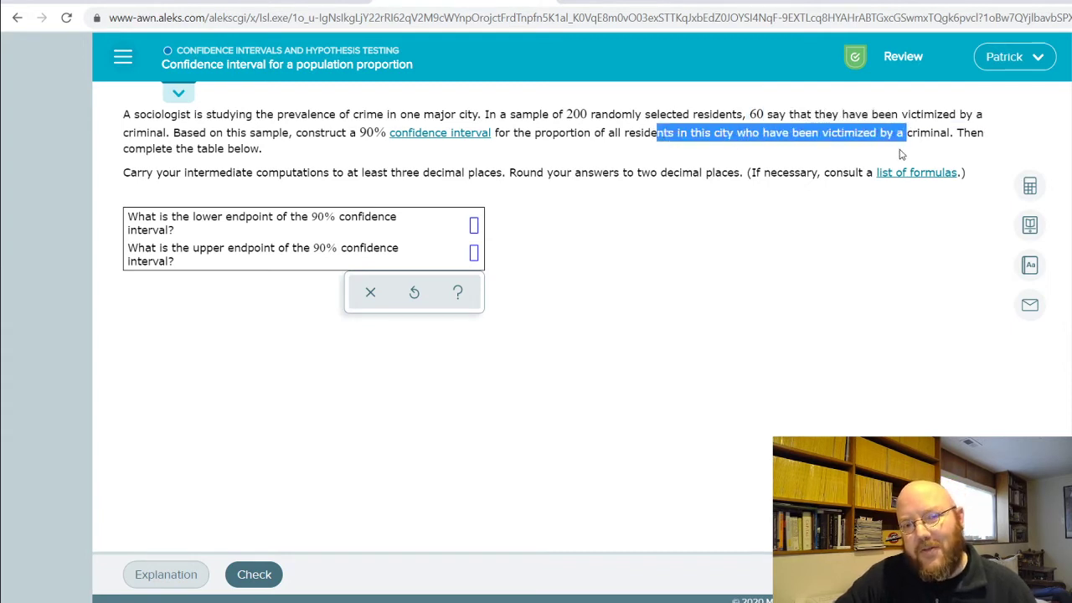
pyautogui.click(621, 146)
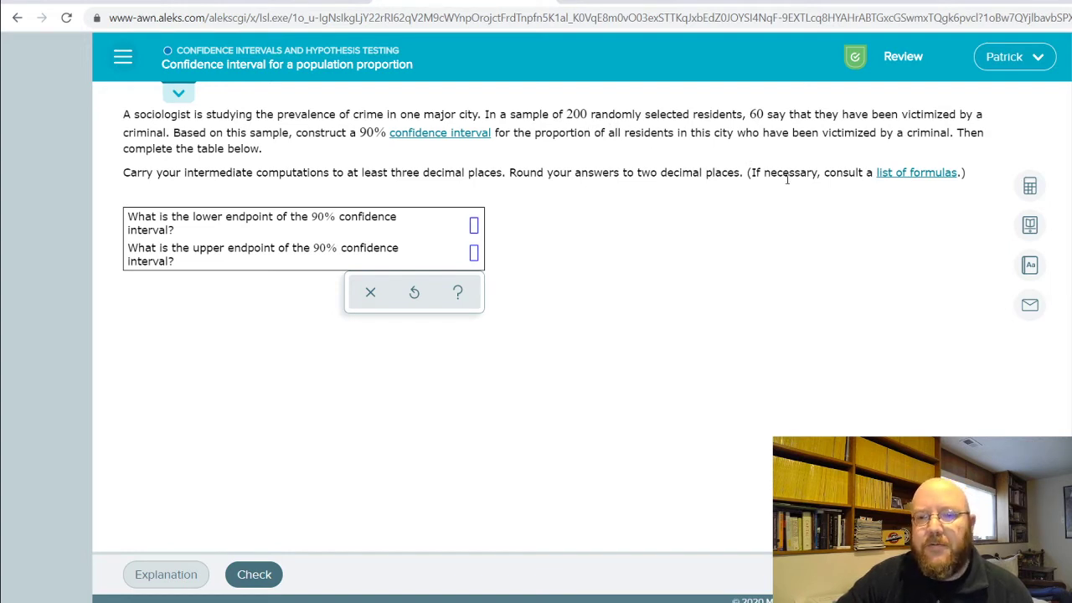
# Step: Open the calculator and compute 60 ÷ 200 = 0.3, repositioning the panel
pyautogui.click(1029, 185)
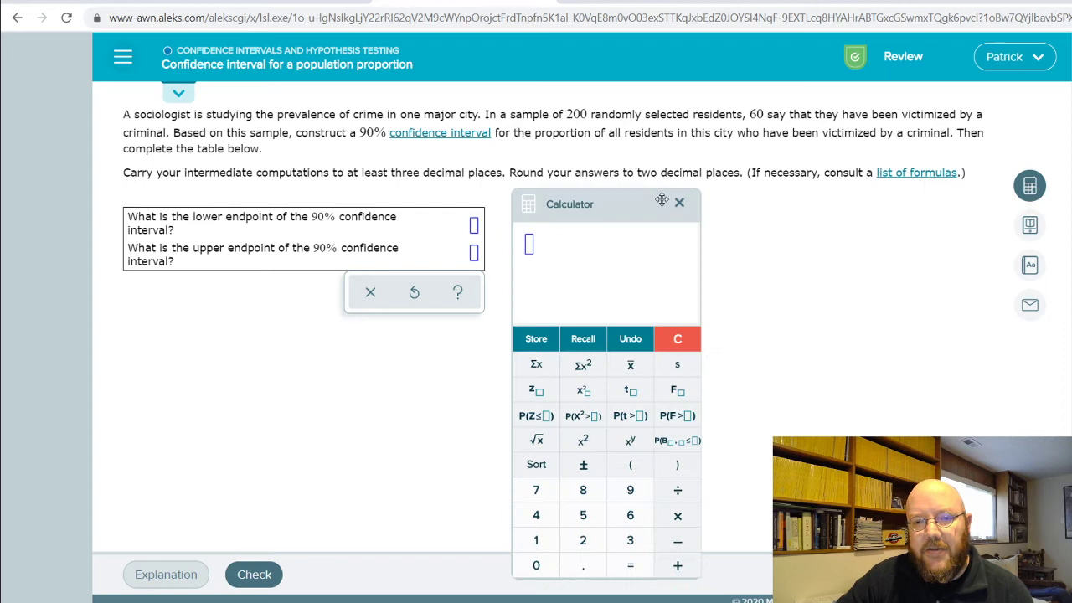
pyautogui.moveTo(641, 204); pyautogui.dragTo(637, 181)
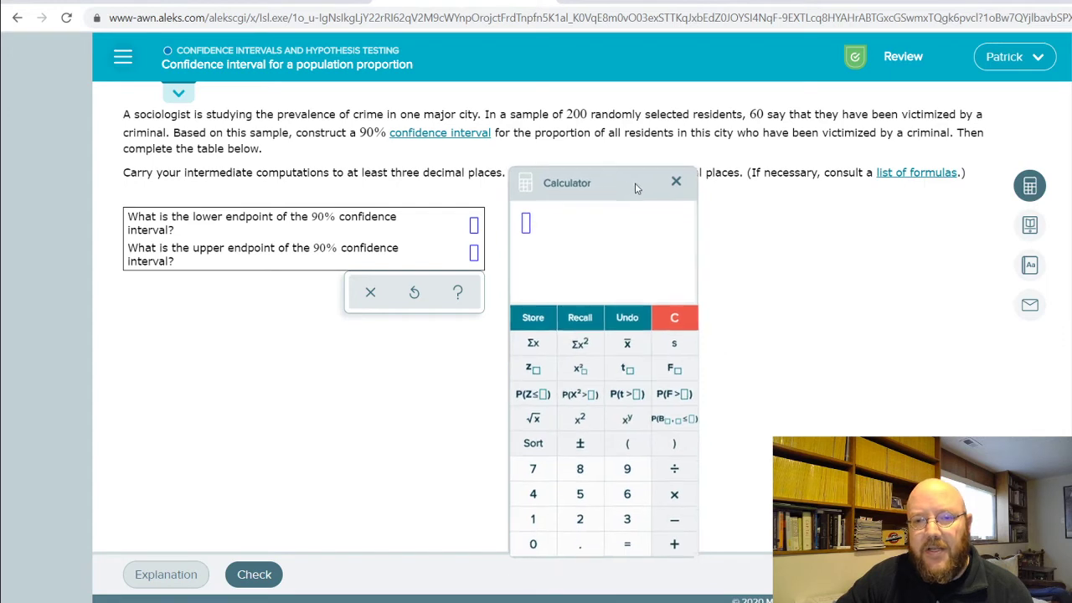
pyautogui.click(626, 494)
pyautogui.click(532, 543)
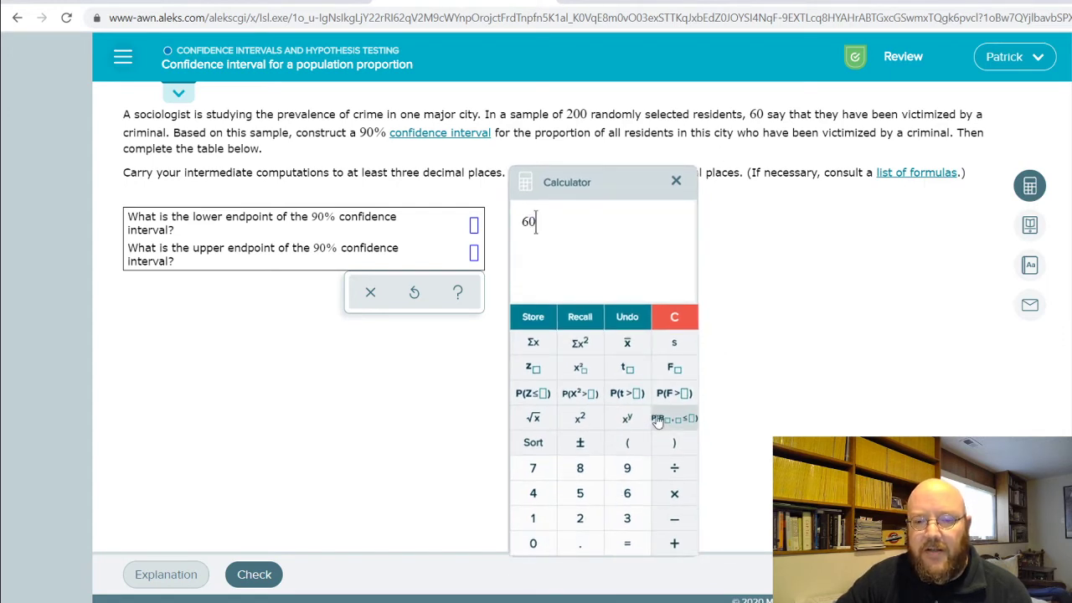
pyautogui.click(674, 468)
pyautogui.click(580, 519)
pyautogui.click(533, 543)
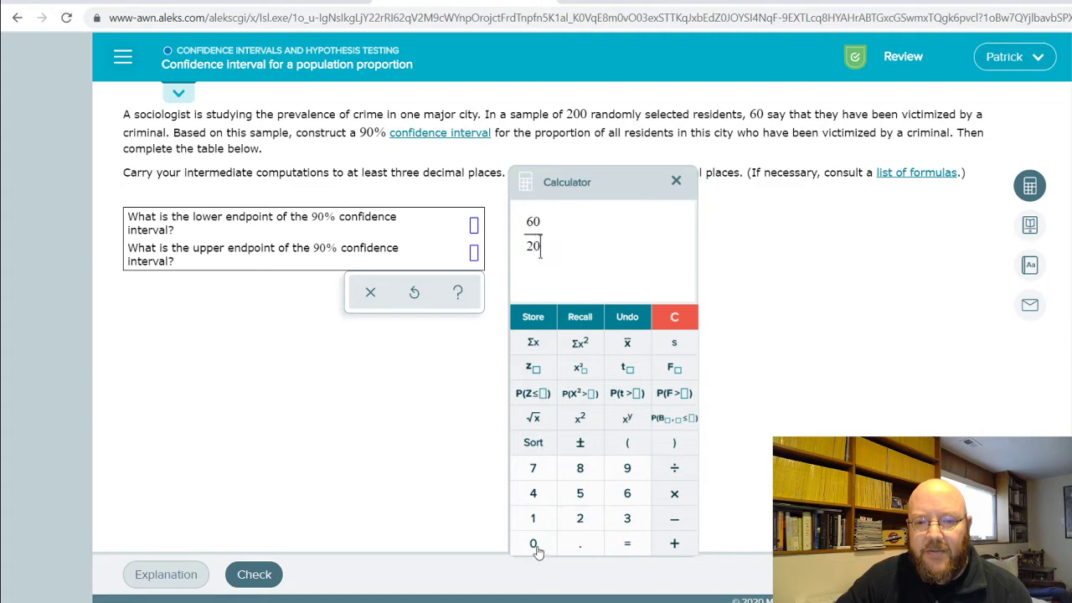
pyautogui.click(532, 544)
pyautogui.click(626, 544)
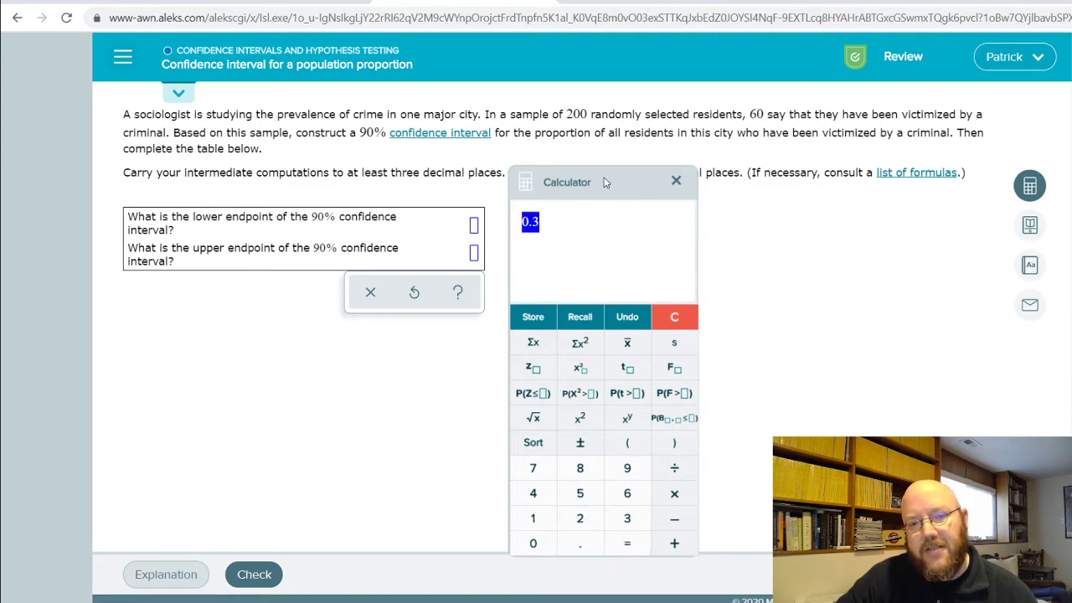
pyautogui.moveTo(606, 182); pyautogui.dragTo(622, 218)
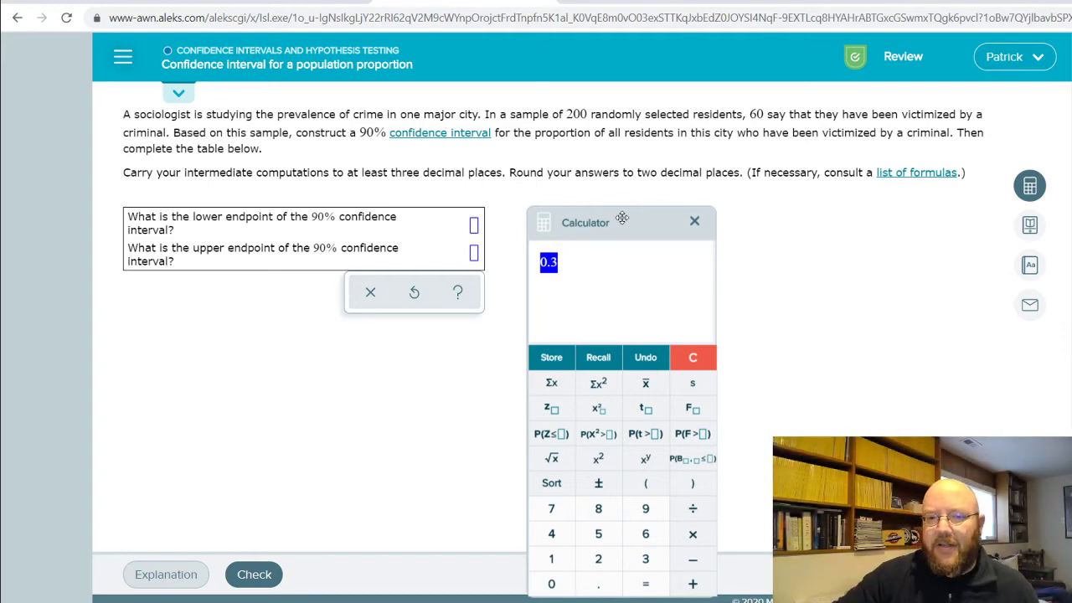
# Step: Extend 0.3 into the expression 0.3 ± z.05
pyautogui.click(571, 272)
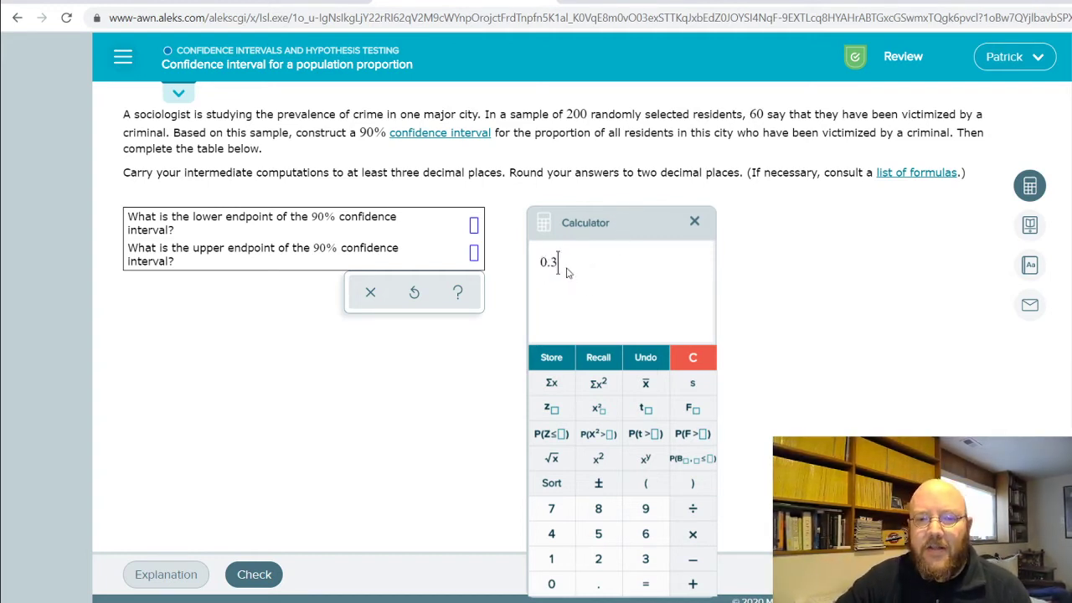
pyautogui.click(605, 488)
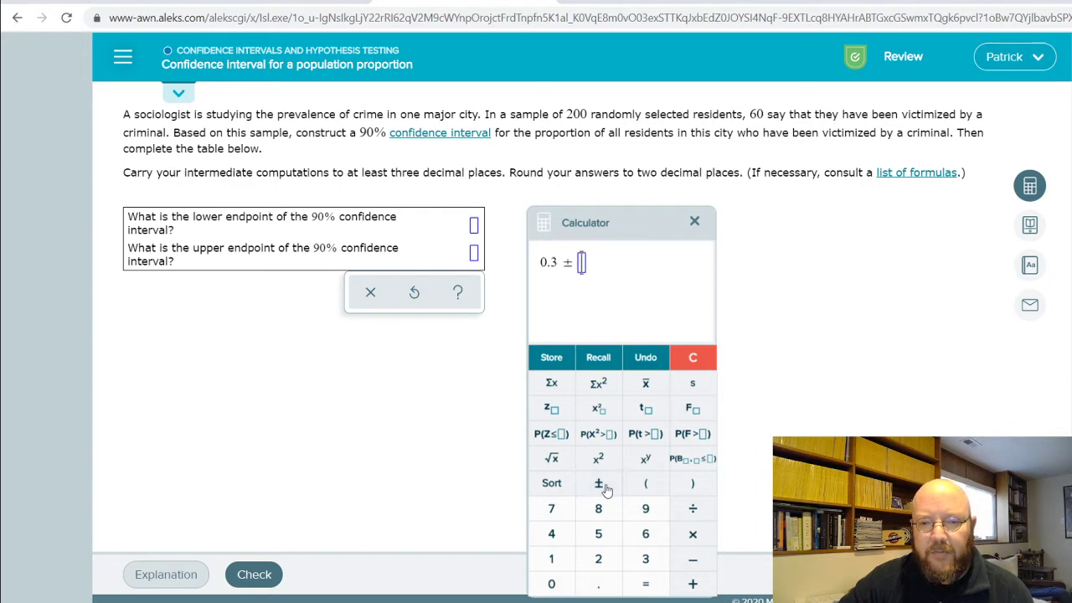
pyautogui.click(551, 408)
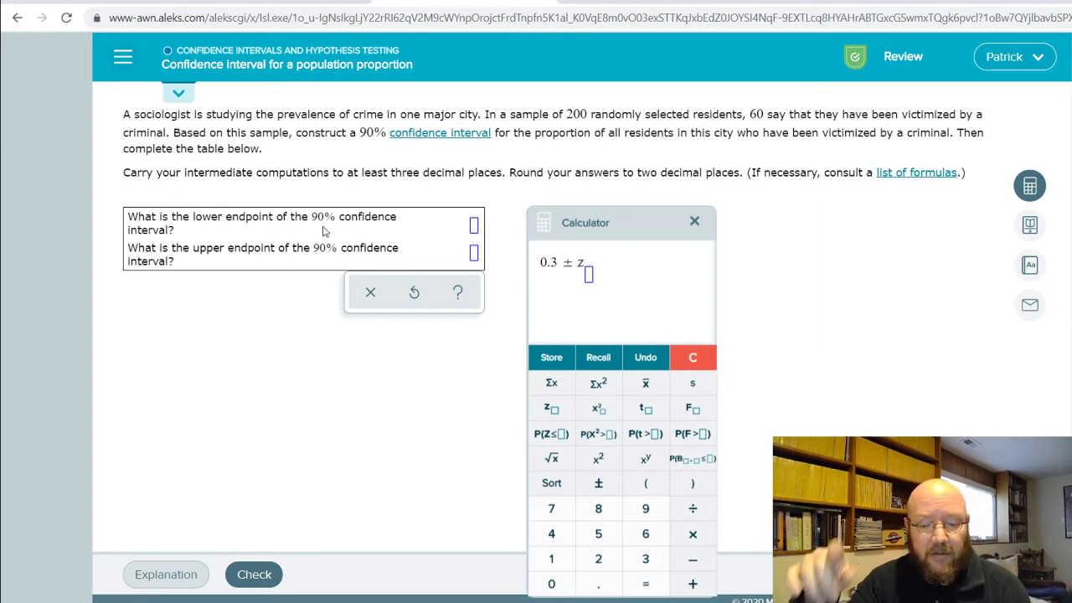
pyautogui.write('.05')
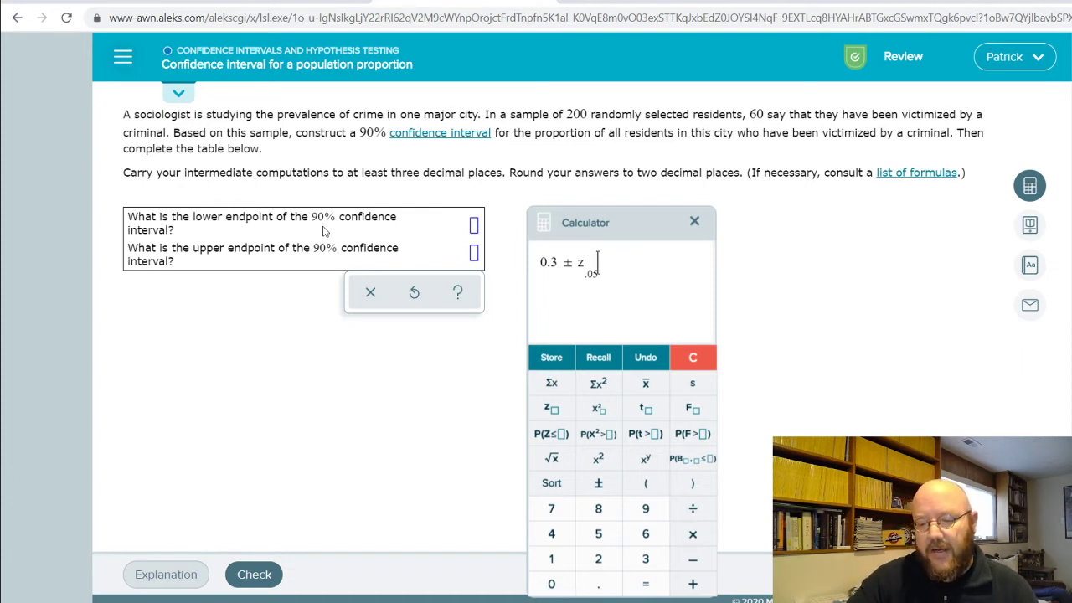
# Step: Add the standard error √(.3(1−.3)/200) and evaluate, giving upper endpoint 0.353299349246347
pyautogui.click(556, 459)
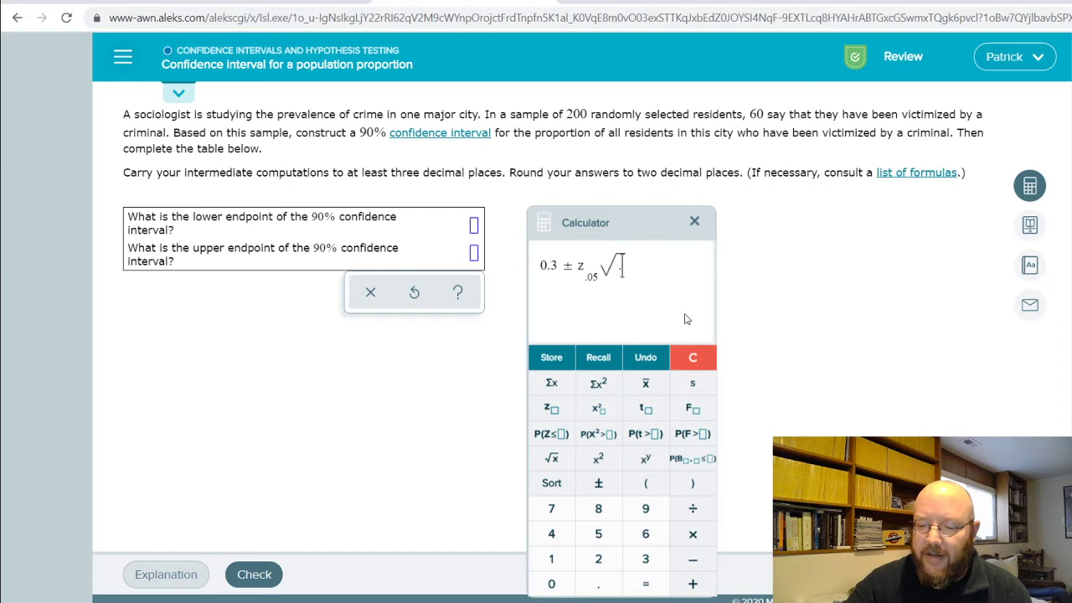
pyautogui.write('.5')
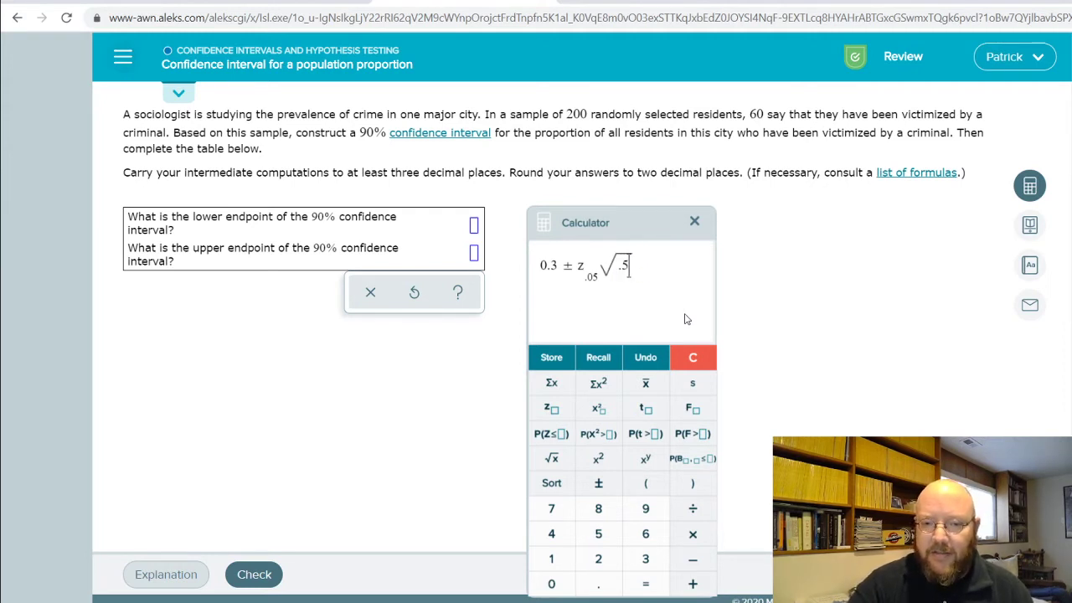
pyautogui.press('BackSpace')
pyautogui.press('BackSpace')
pyautogui.write('.3')
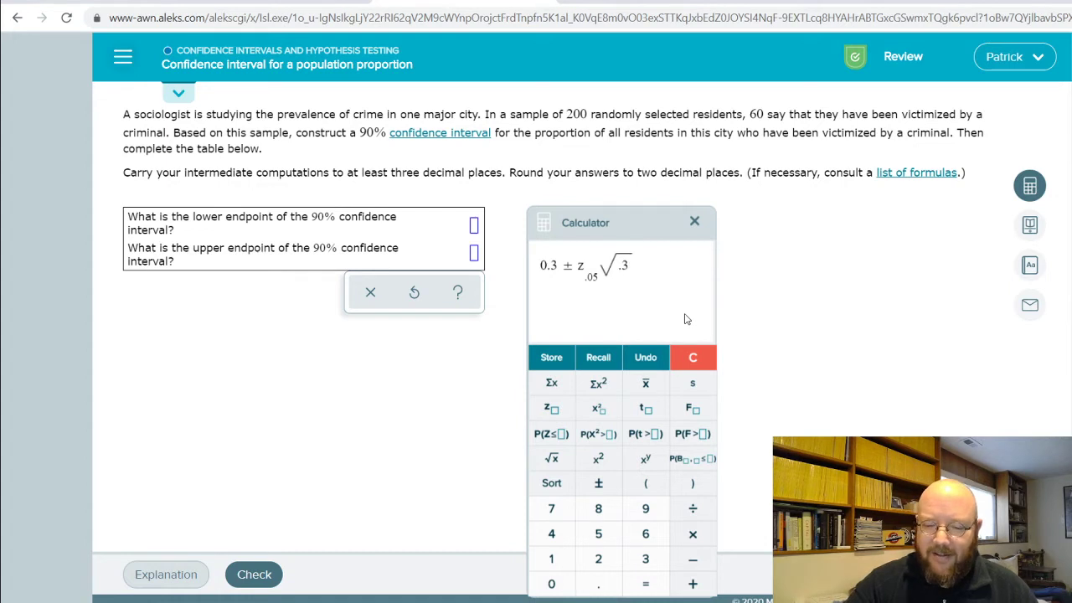
pyautogui.write('(1-.')
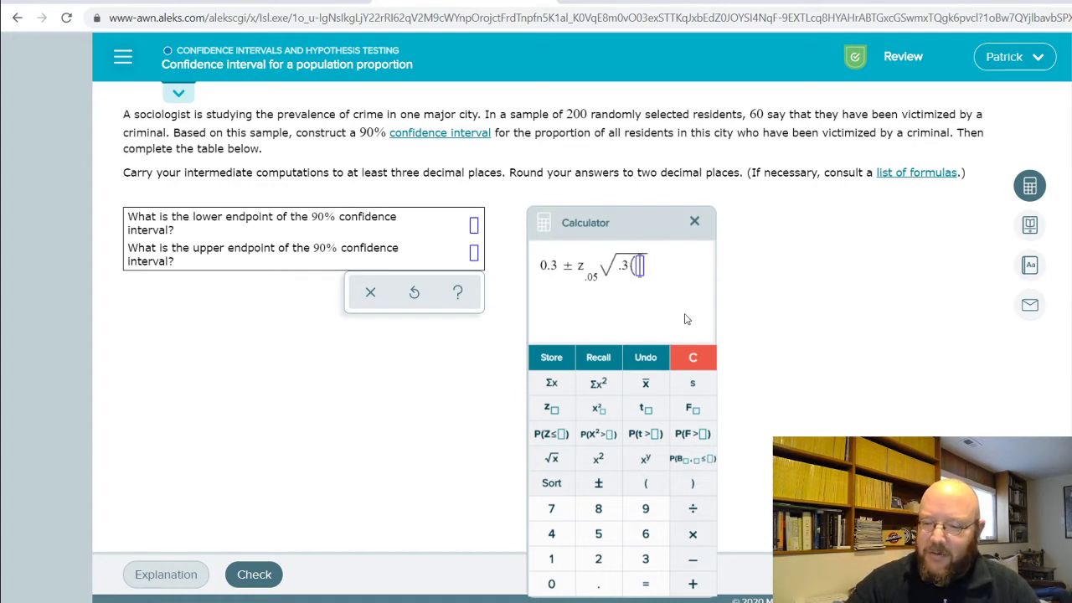
pyautogui.write('3')
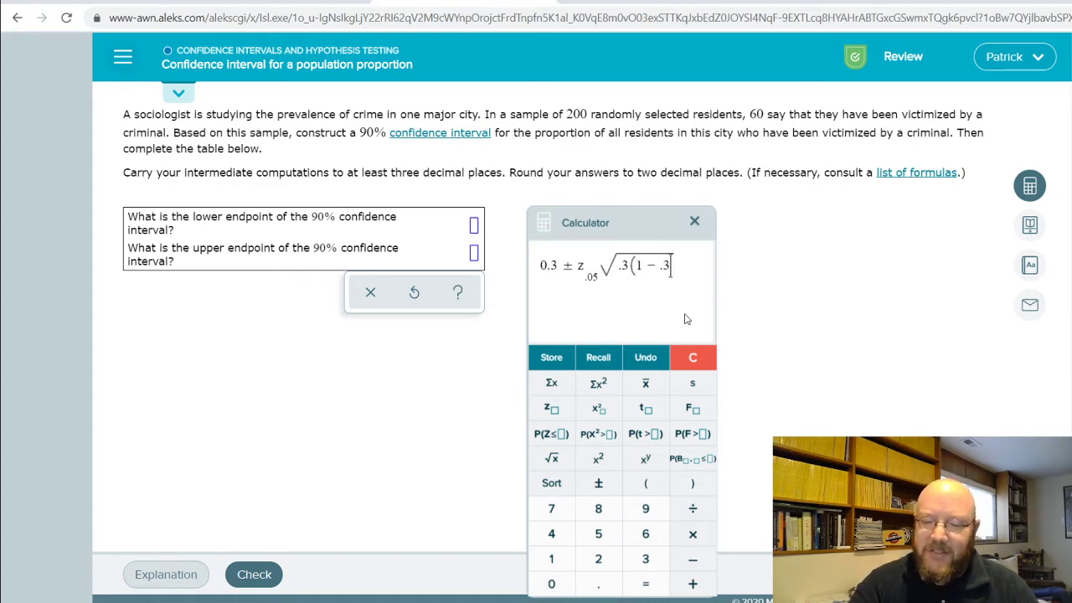
pyautogui.write(')')
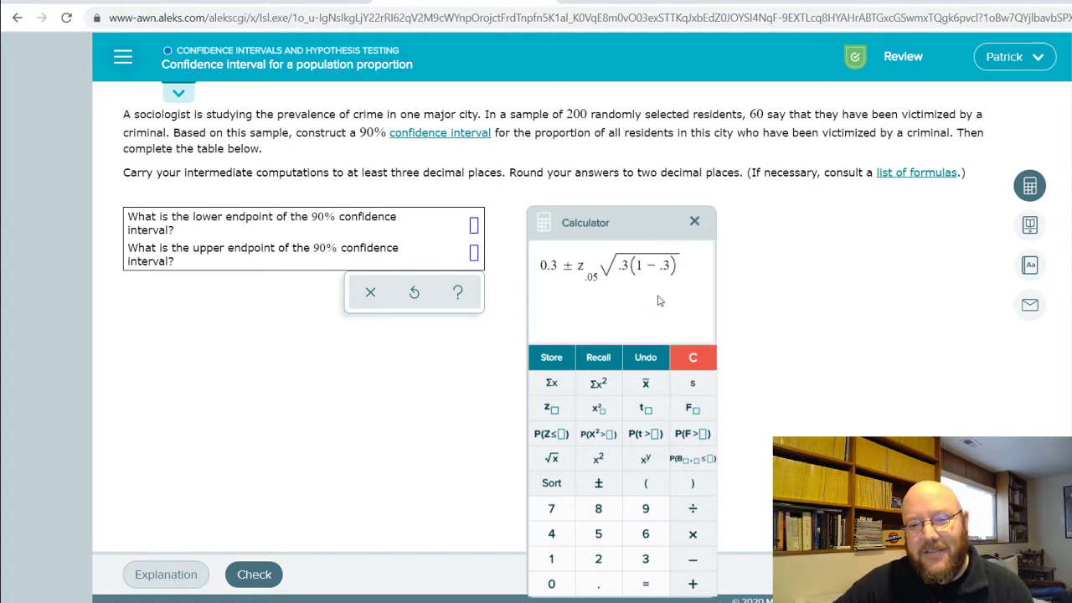
pyautogui.click(691, 508)
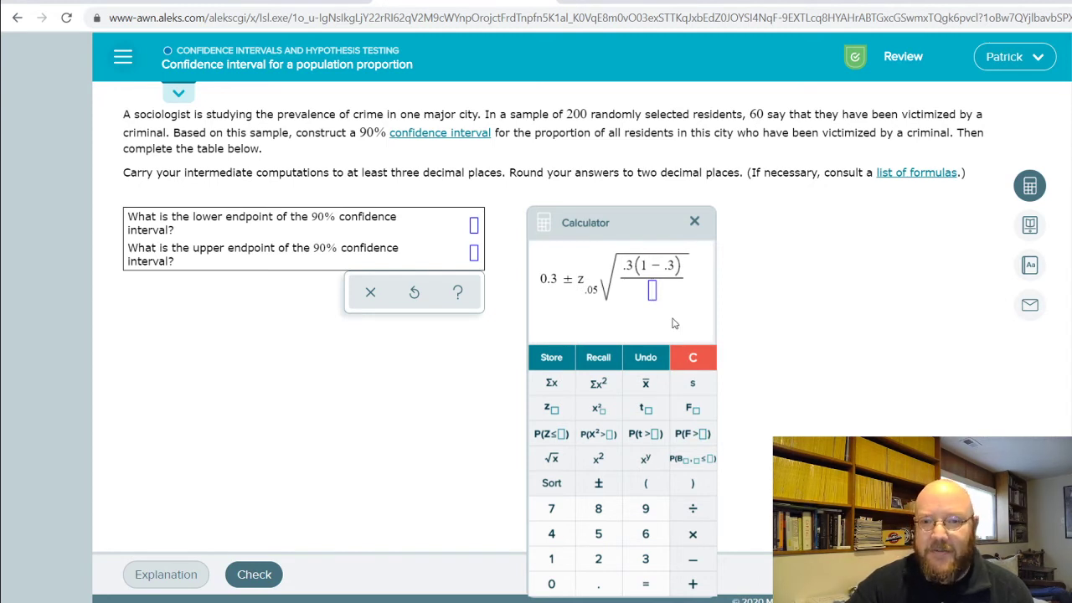
pyautogui.write('200')
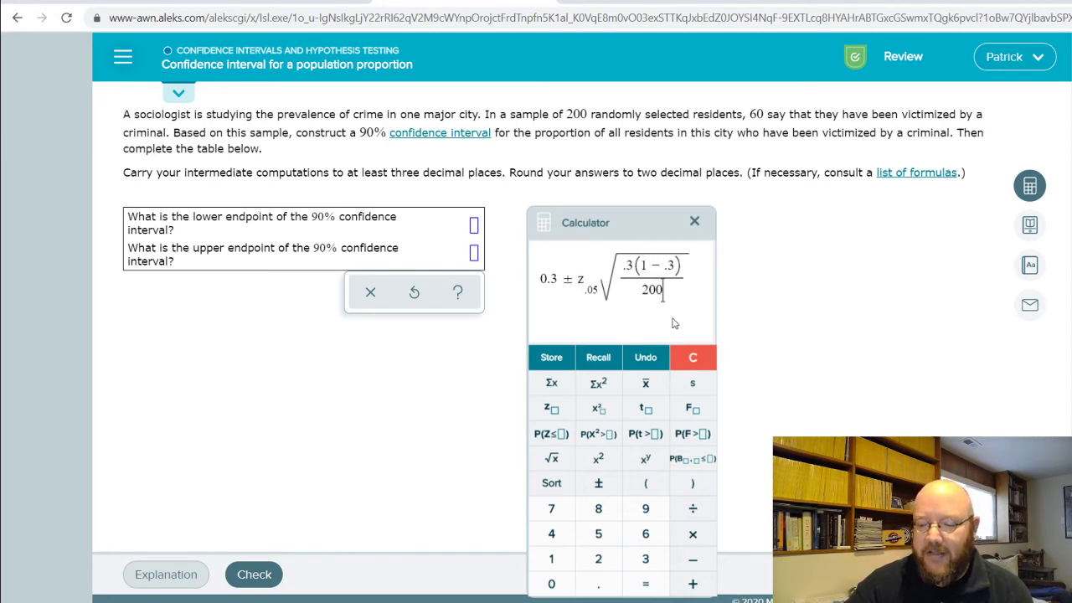
pyautogui.press('Return')
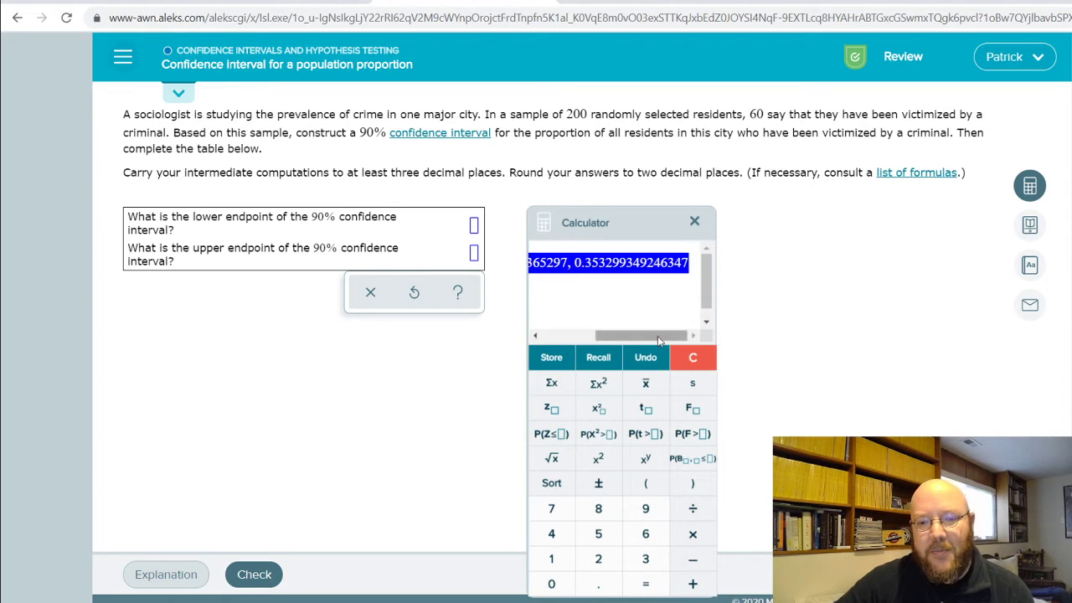
# Step: Scroll the calculator result to read endpoints 0.24670065075365297 and 0.353299349246347
pyautogui.moveTo(669, 335)
pyautogui.mouseDown()
pyautogui.moveTo(591, 351)
pyautogui.moveTo(667, 348)
pyautogui.mouseUp()
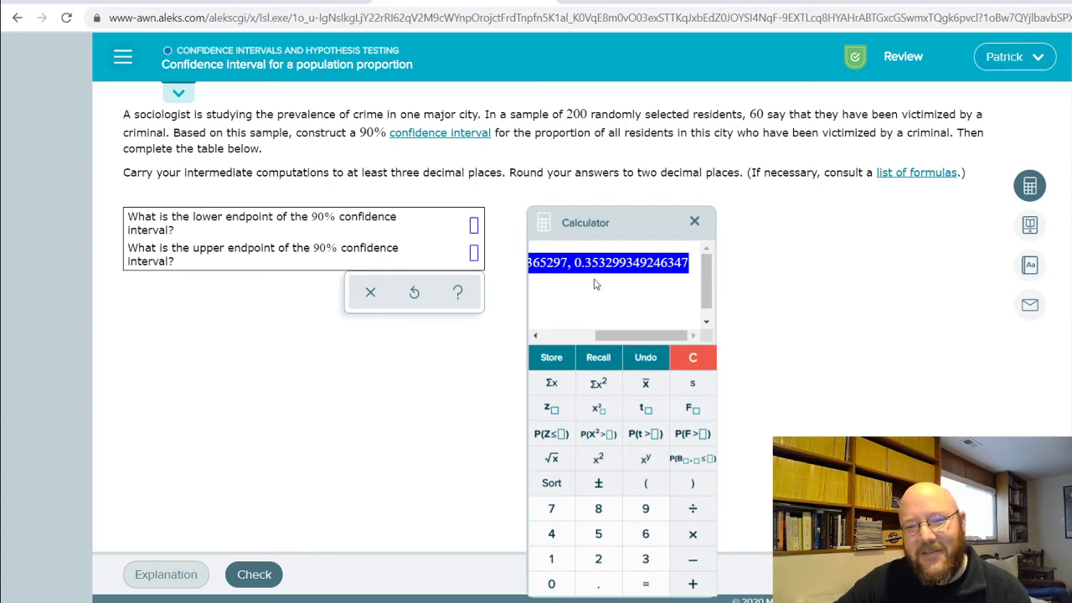
pyautogui.moveTo(644, 337); pyautogui.dragTo(599, 338)
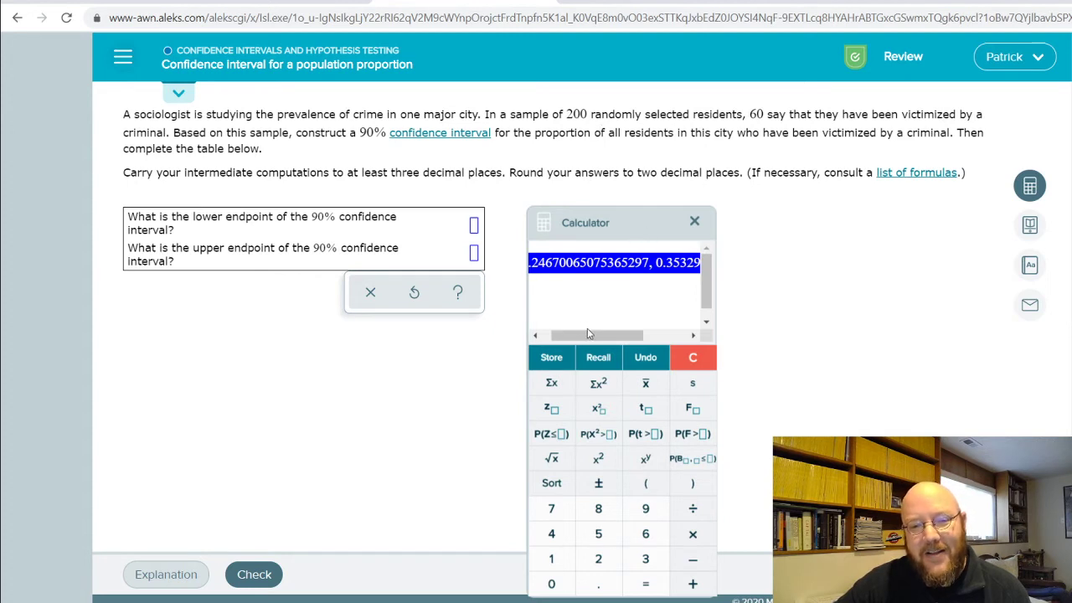
pyautogui.moveTo(588, 333); pyautogui.dragTo(629, 334)
pyautogui.click(627, 297)
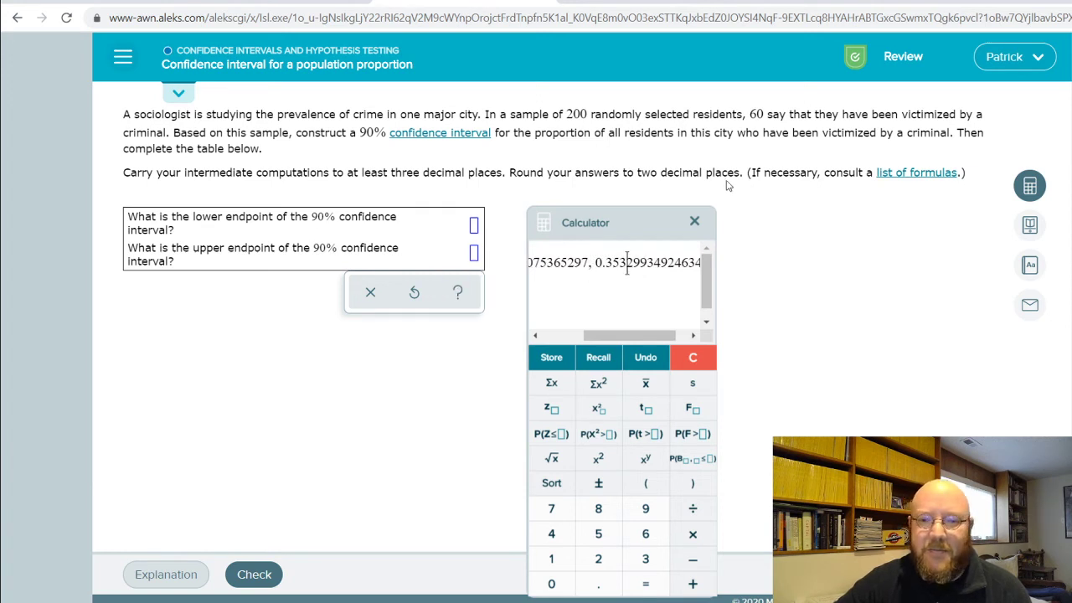
pyautogui.moveTo(655, 333); pyautogui.dragTo(561, 332)
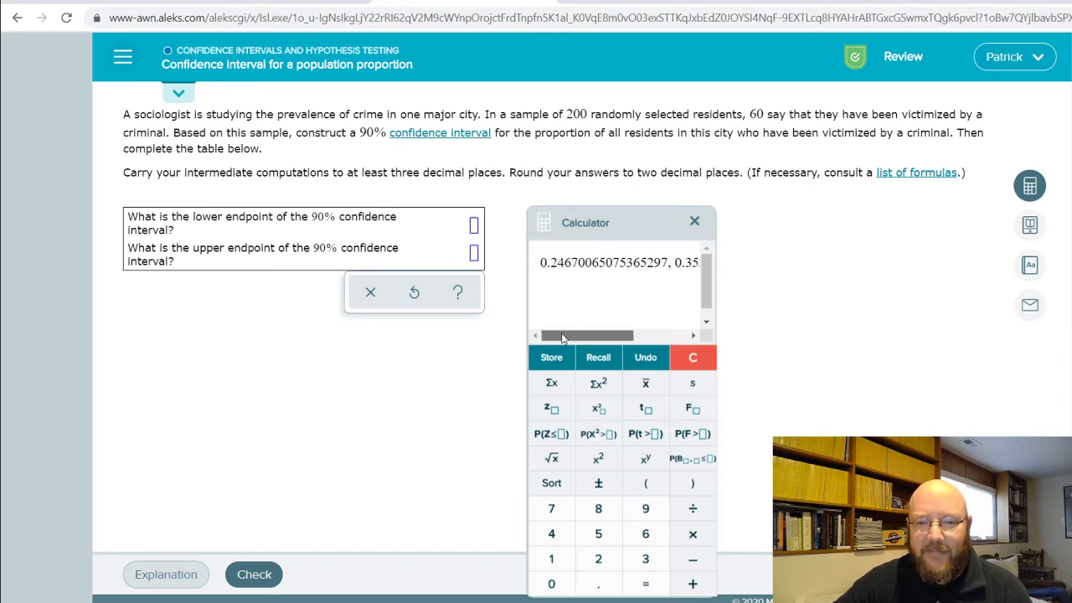
# Step: Type 0.25 in the lower-endpoint box and 0.35 in the upper-endpoint box
pyautogui.click(474, 228)
pyautogui.write('0')
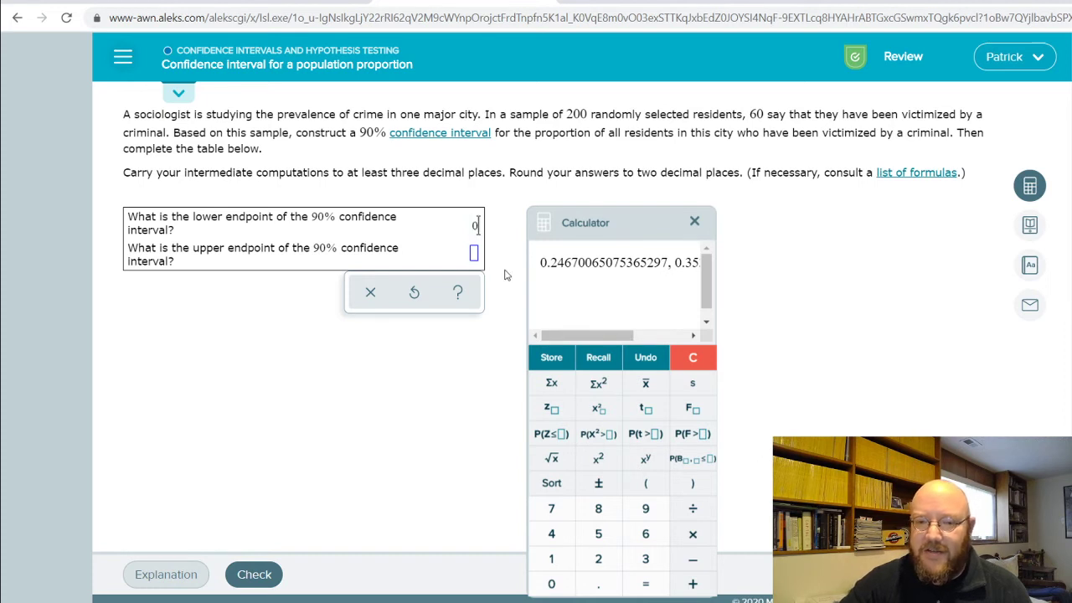
pyautogui.write('.25')
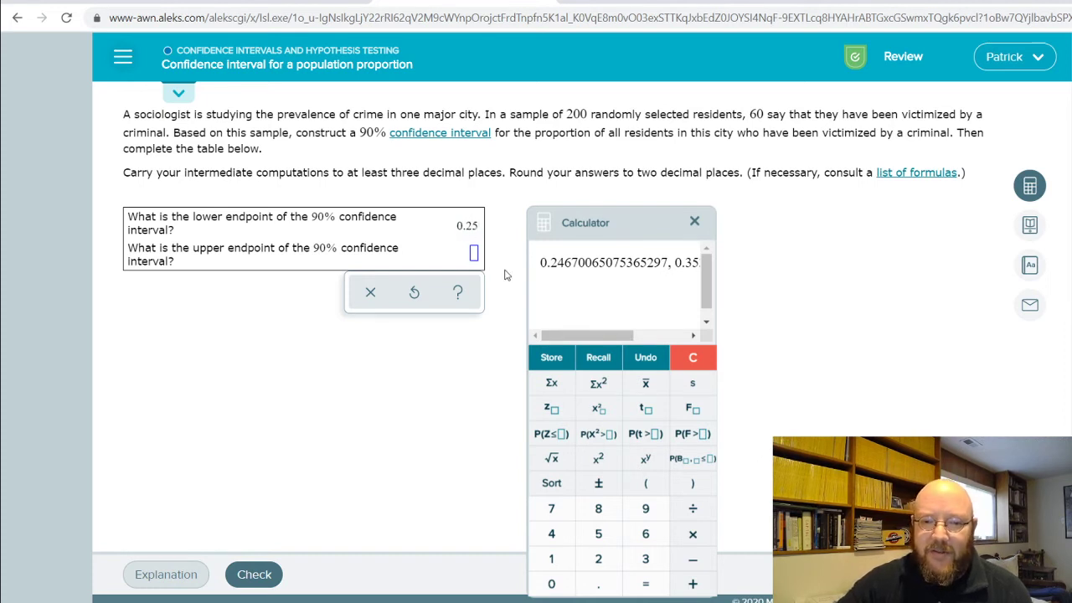
pyautogui.moveTo(586, 338); pyautogui.dragTo(611, 339)
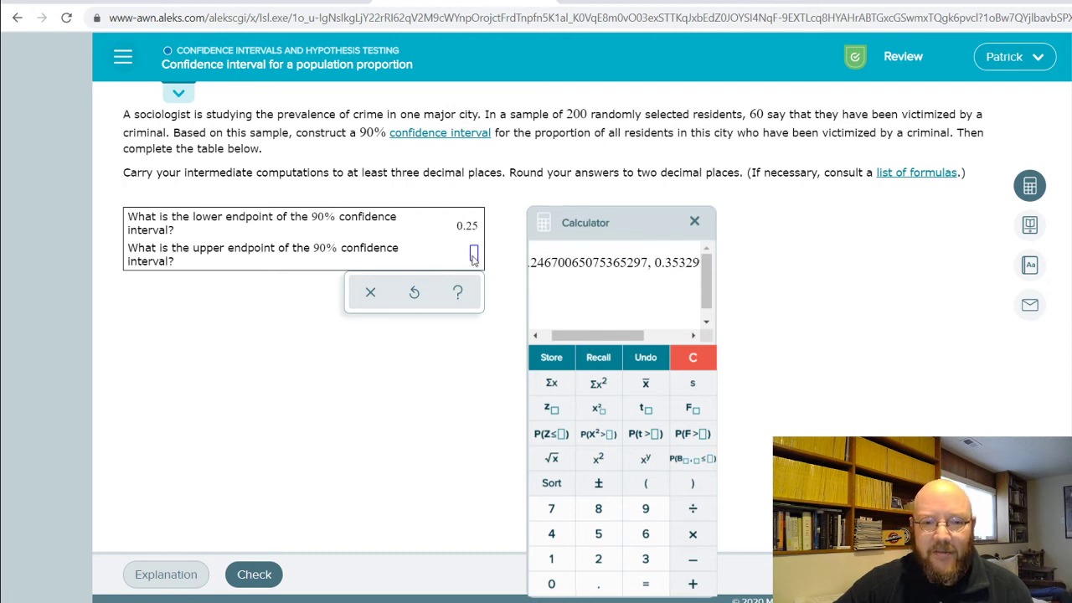
pyautogui.write('0.35')
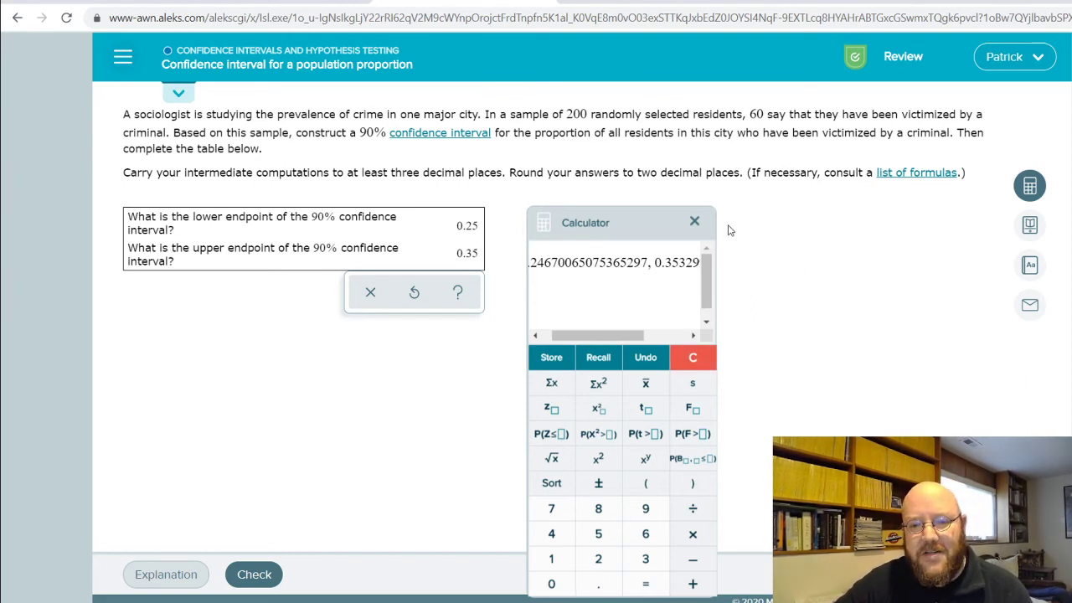
# Step: Clear the calculator and switch to the Excel Confidence Intervals workbook
pyautogui.click(694, 358)
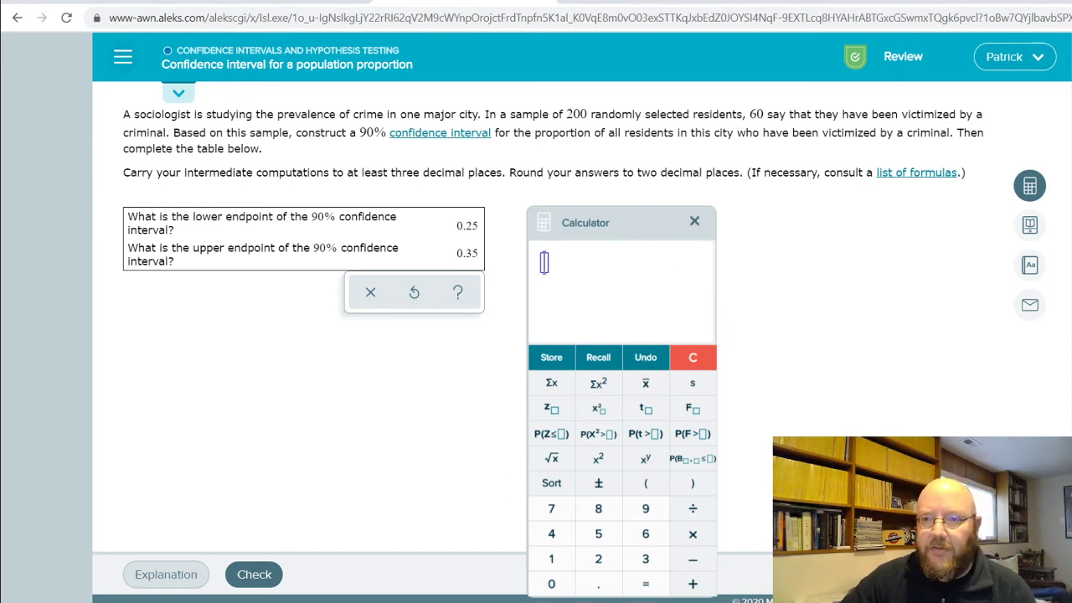
pyautogui.hotkey('alt', 'Tab')
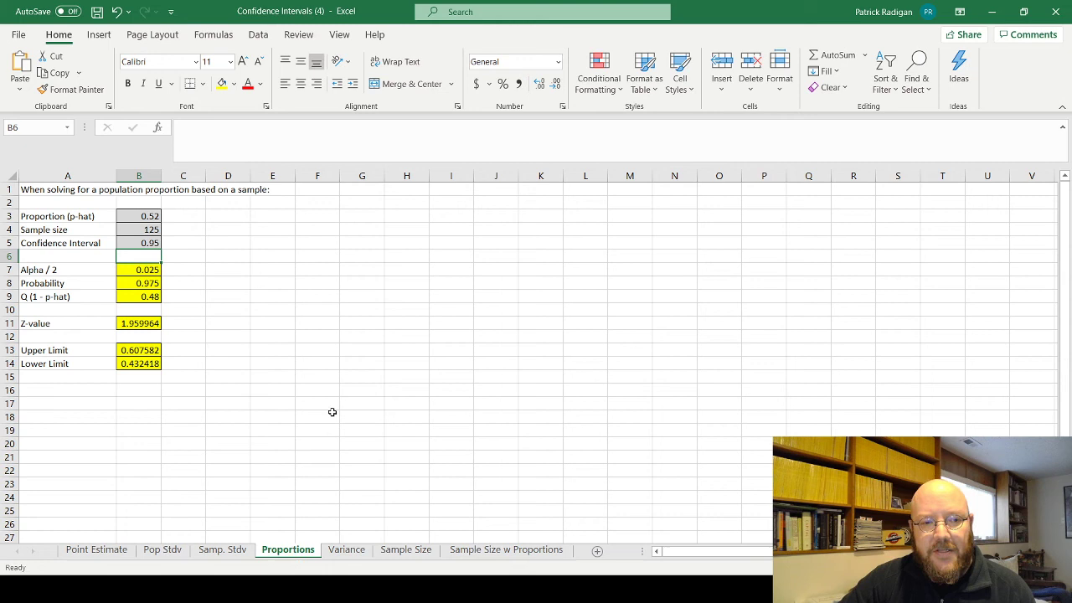
# Step: Enter 0.3 as the sample proportion in B3, checking against the ALEKS problem
pyautogui.click(287, 369)
pyautogui.click(140, 214)
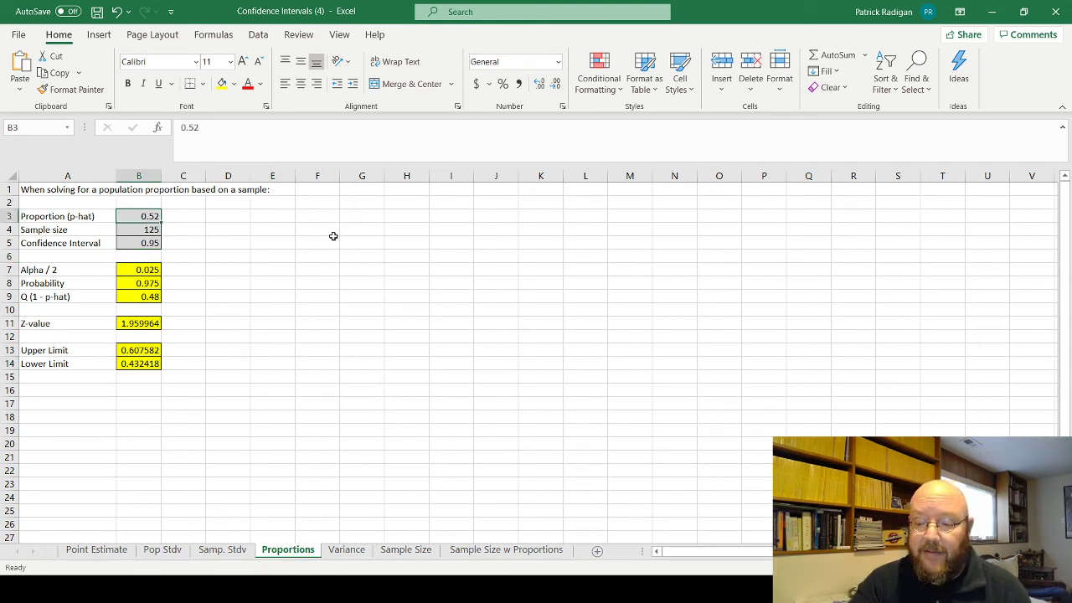
pyautogui.write('.3')
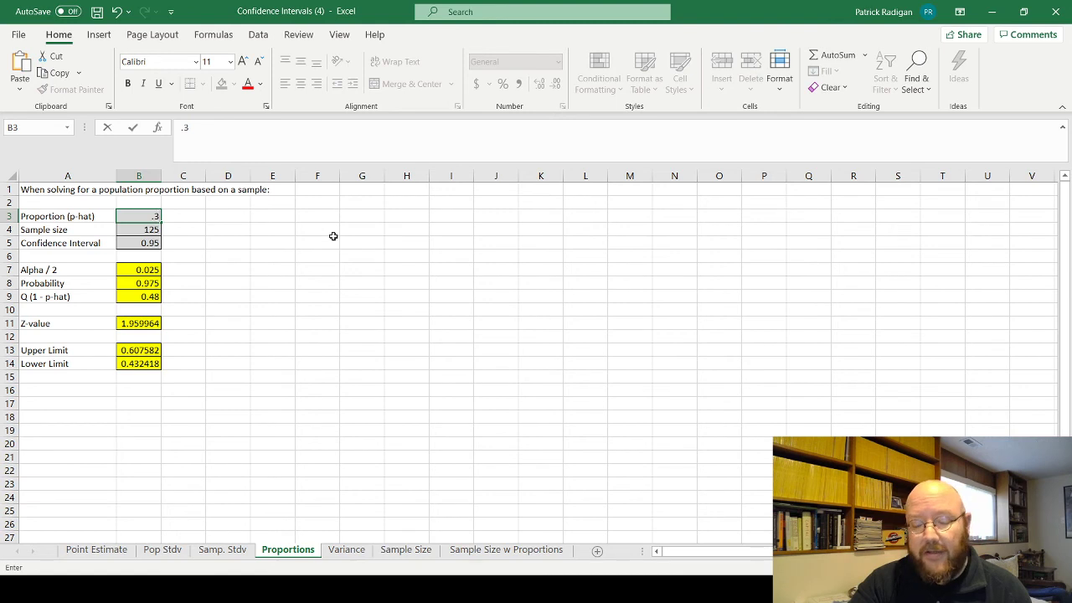
pyautogui.press('Return')
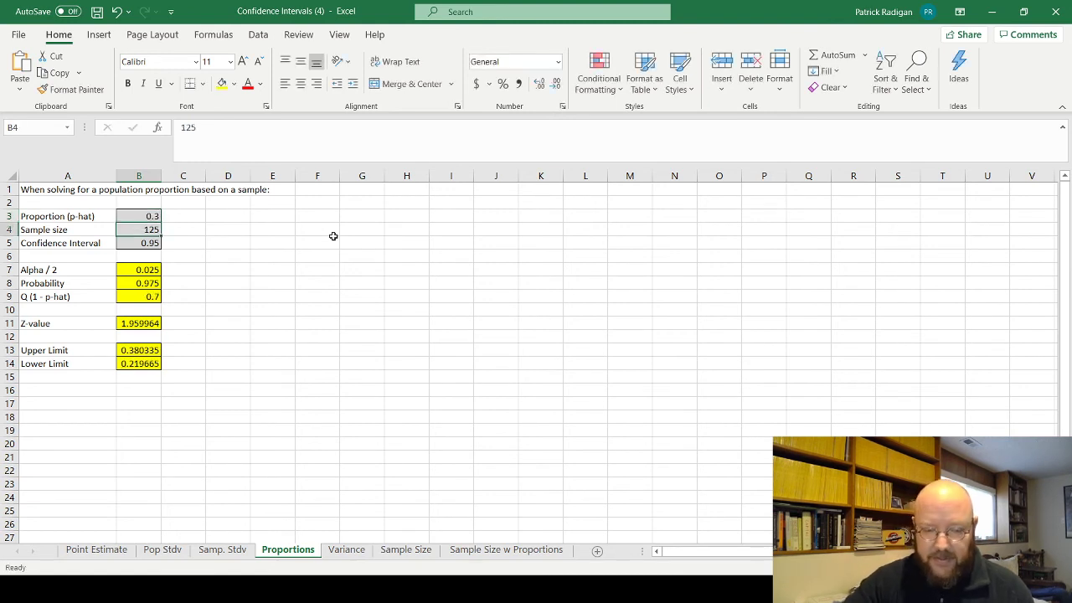
pyautogui.hotkey('alt', 'Tab')
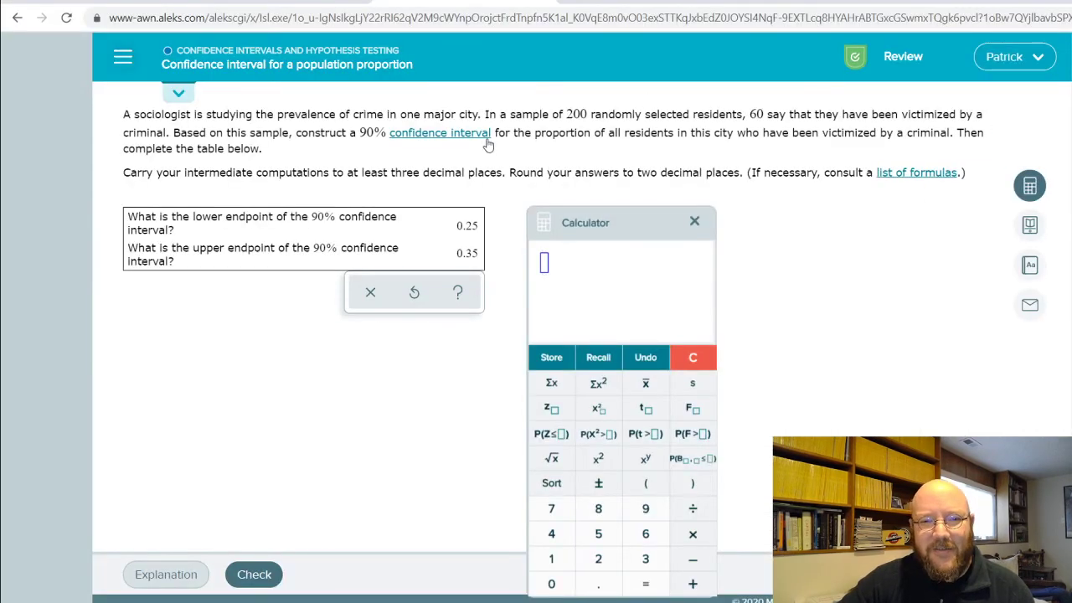
pyautogui.hotkey('alt', 'Tab')
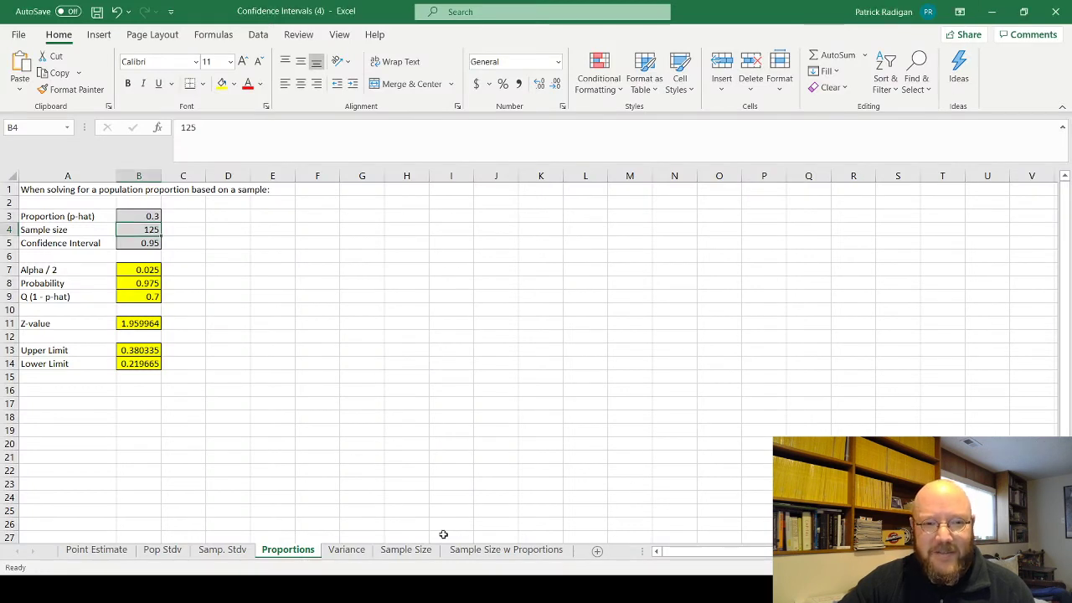
# Step: Enter sample size 200 in B4 and confidence level 0.9 in B5
pyautogui.write('200')
pyautogui.press('Return')
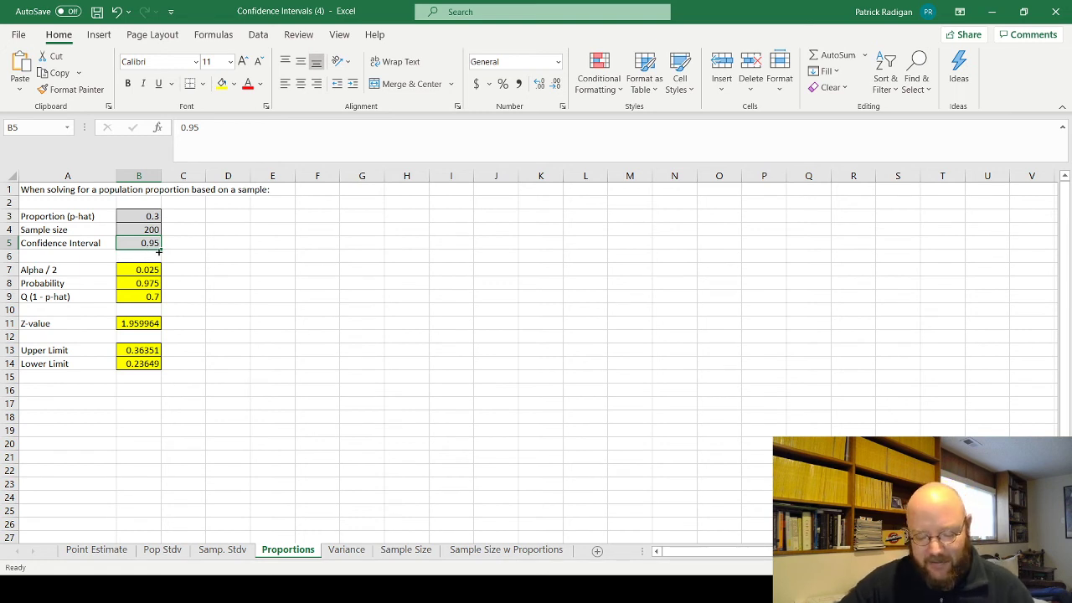
pyautogui.write('.')
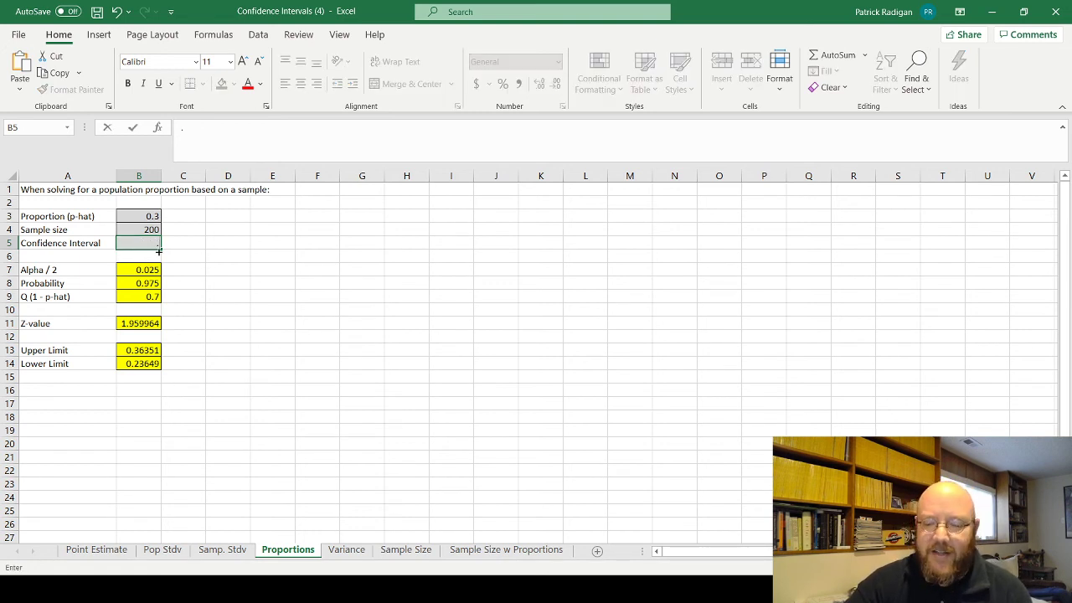
pyautogui.press('Return')
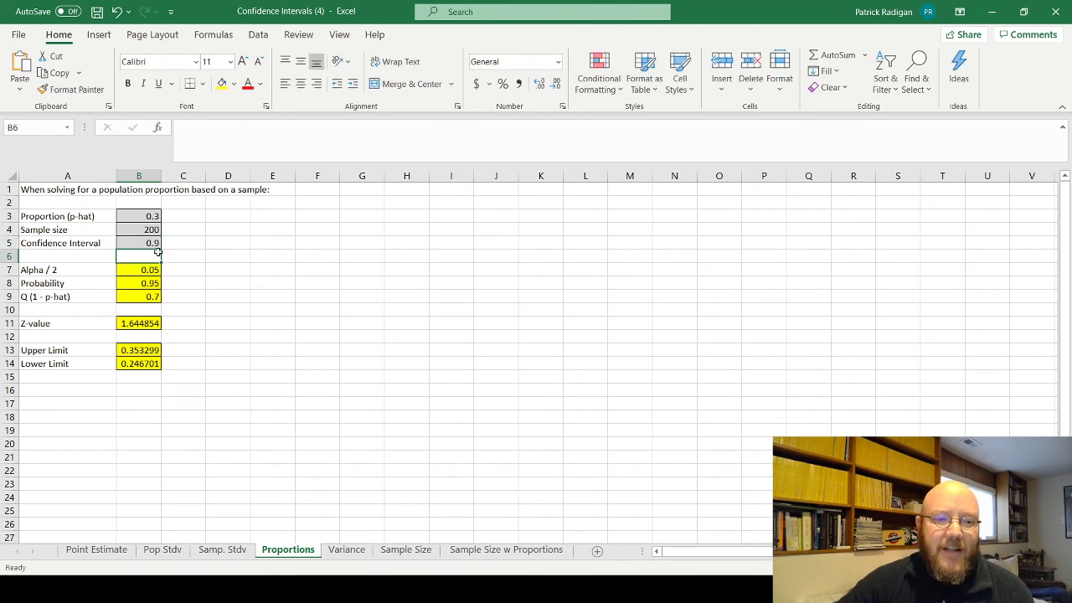
# Step: Review the formulas in B7, B8, B9, B11, B13 and B14
pyautogui.click(142, 271)
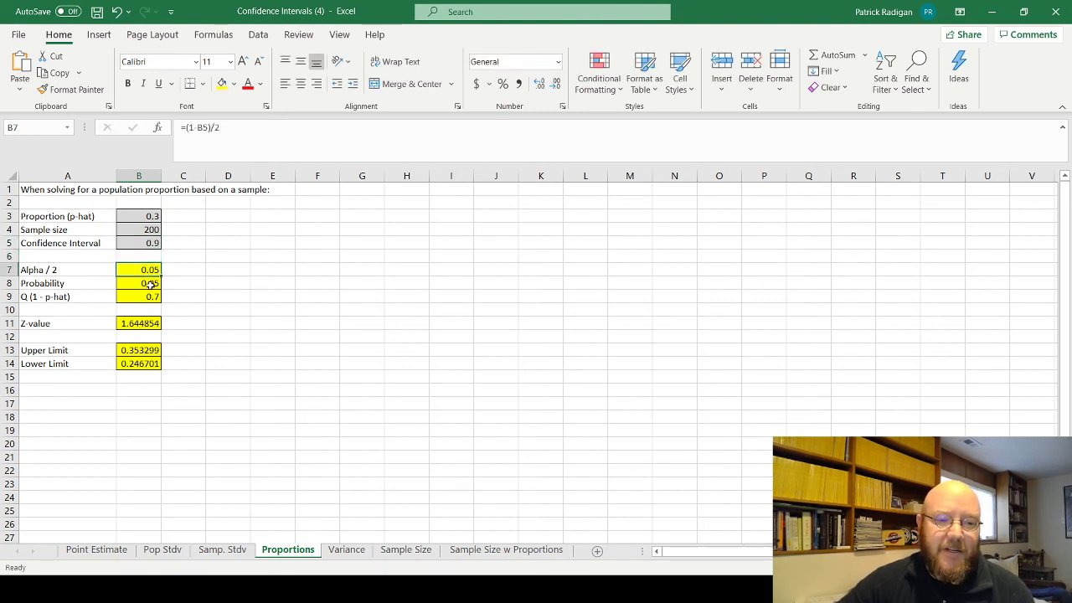
pyautogui.click(149, 284)
pyautogui.click(140, 295)
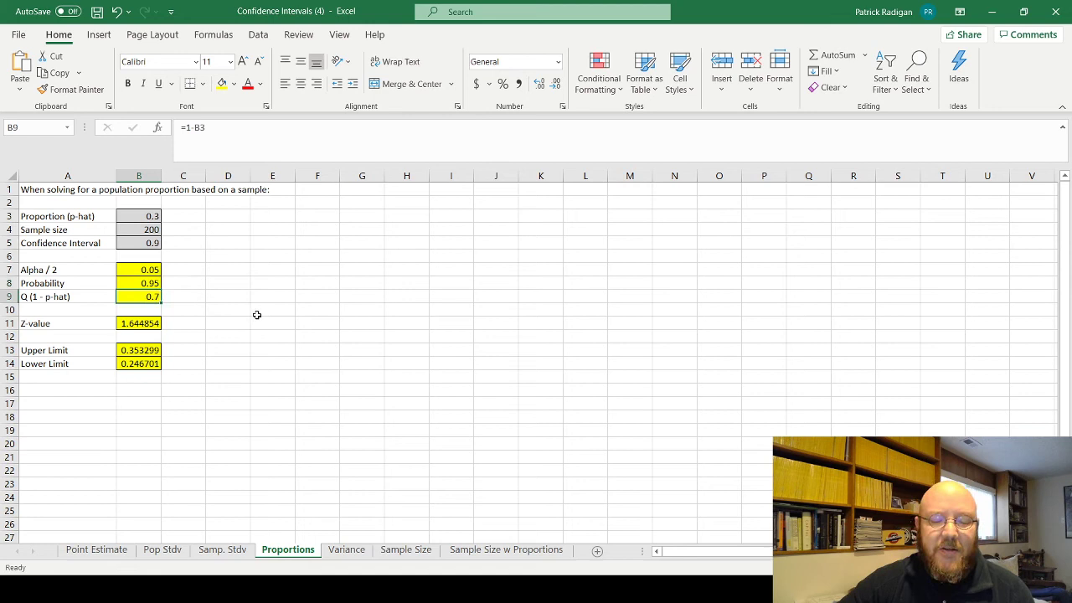
pyautogui.click(154, 324)
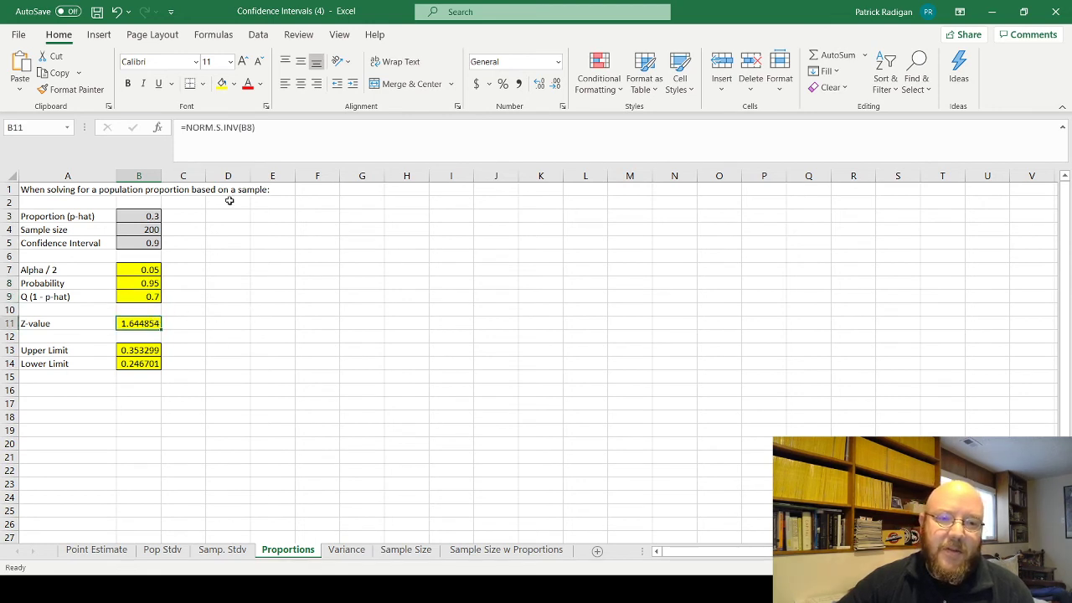
pyautogui.click(151, 350)
pyautogui.click(157, 365)
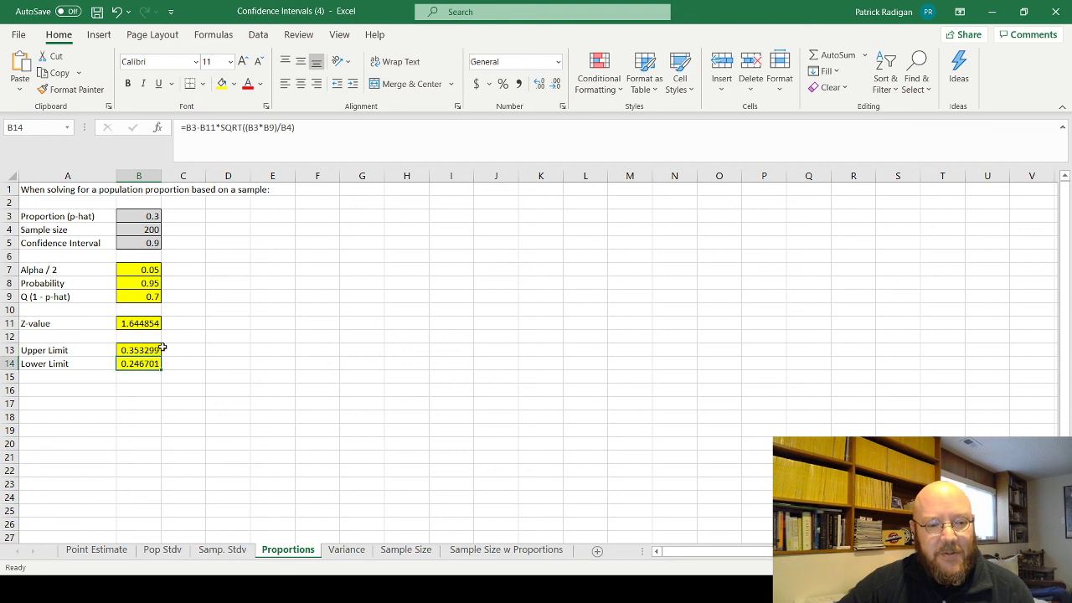
# Step: Round the limits in B13:B14 to show 0.35 and 0.25, then return to ALEKS
pyautogui.click(139, 349)
pyautogui.moveTo(139, 350); pyautogui.dragTo(141, 363)
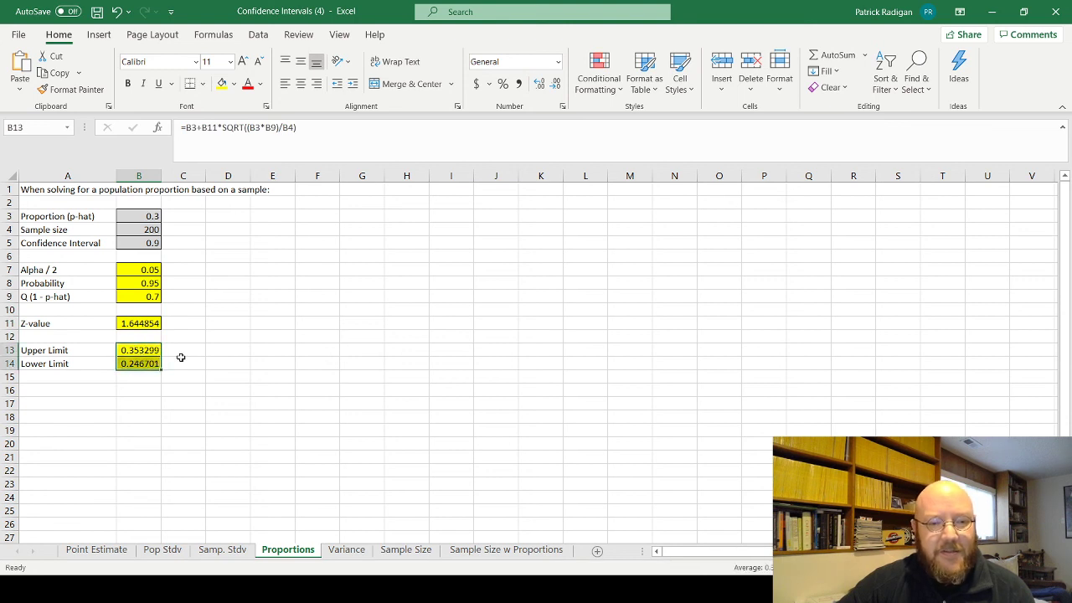
pyautogui.click(556, 85)
pyautogui.click(556, 85)
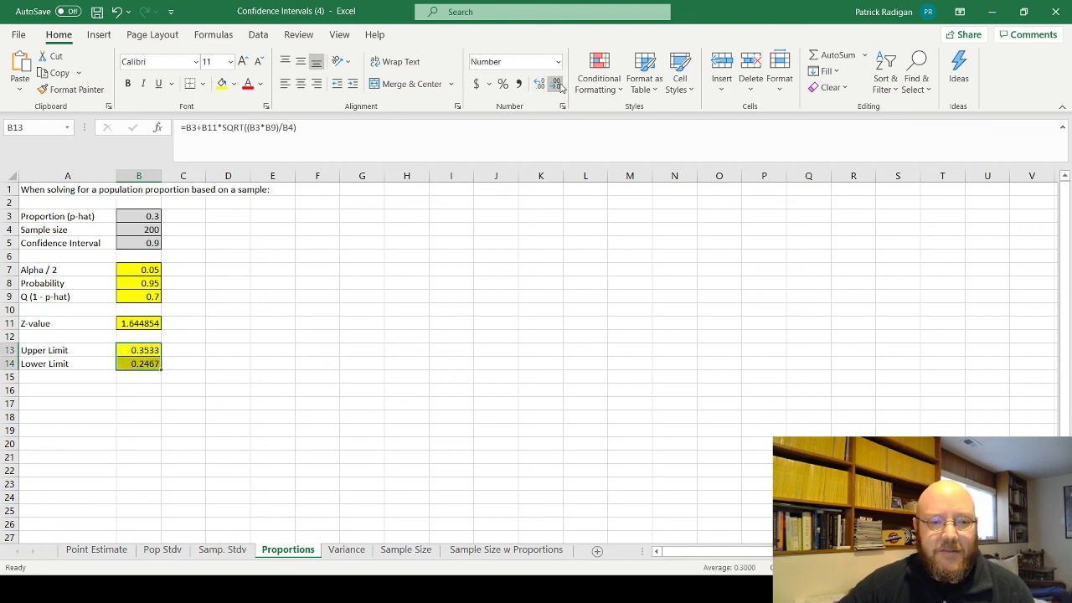
pyautogui.click(556, 86)
pyautogui.click(556, 85)
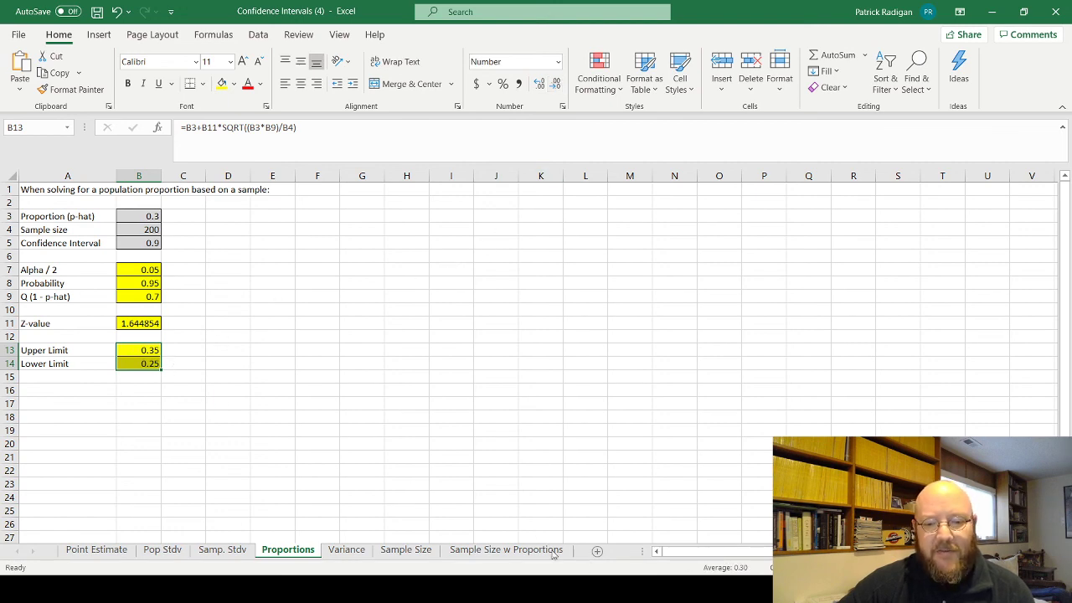
pyautogui.hotkey('alt', 'Tab')
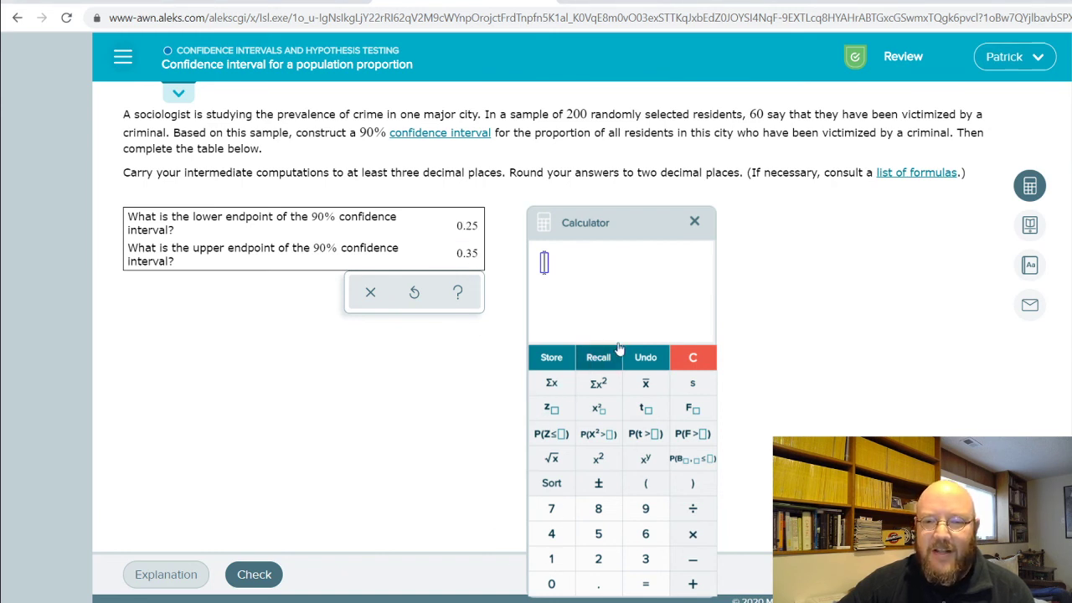
# Step: Close the calculator panel with its X button
pyautogui.click(695, 222)
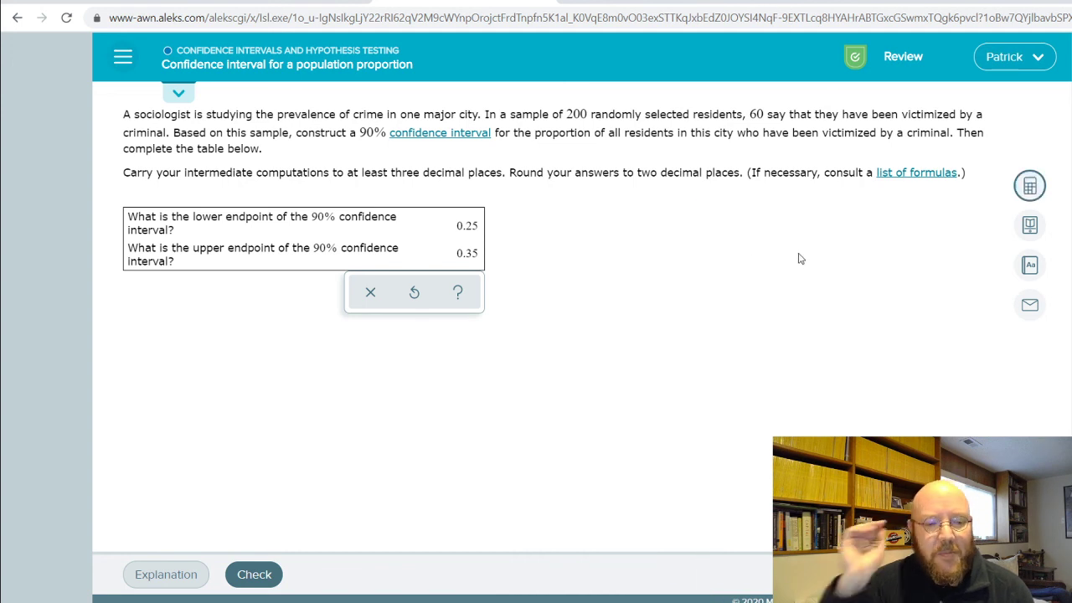